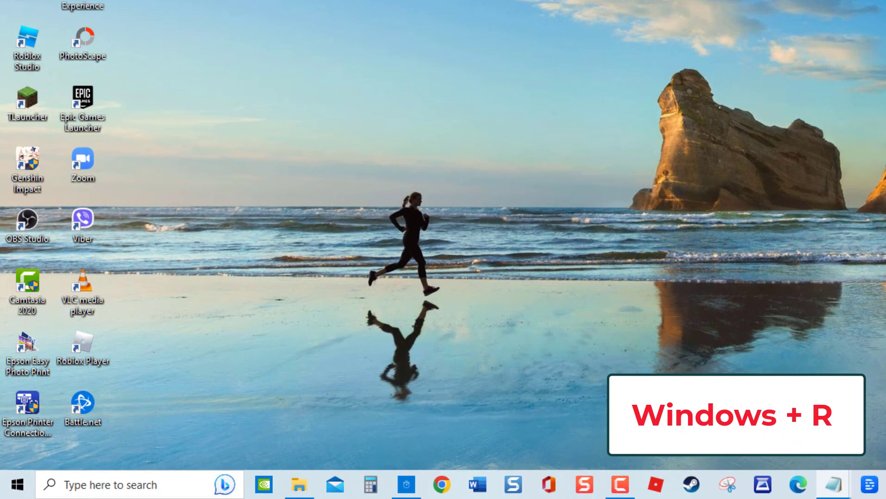
Launch services.msc from the Run box and scroll the list down to WLAN AutoConfig
key(super+r)
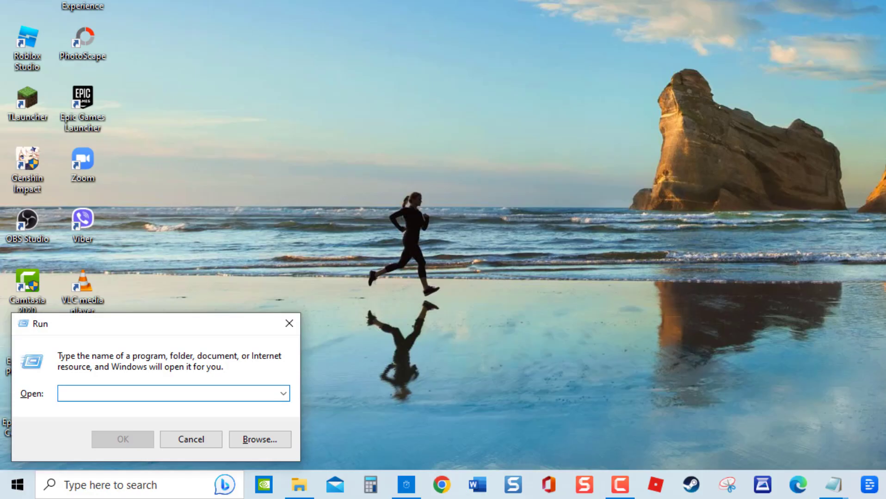
text(services.ms)
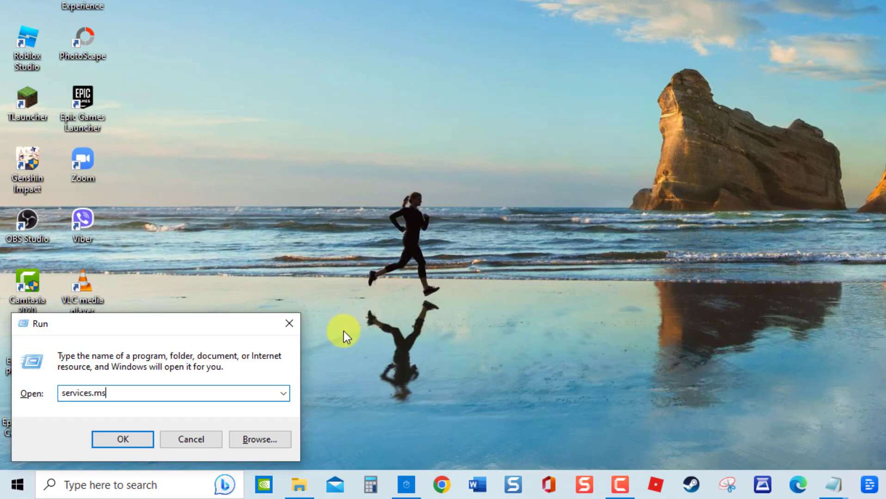
text(c)
key(Return)
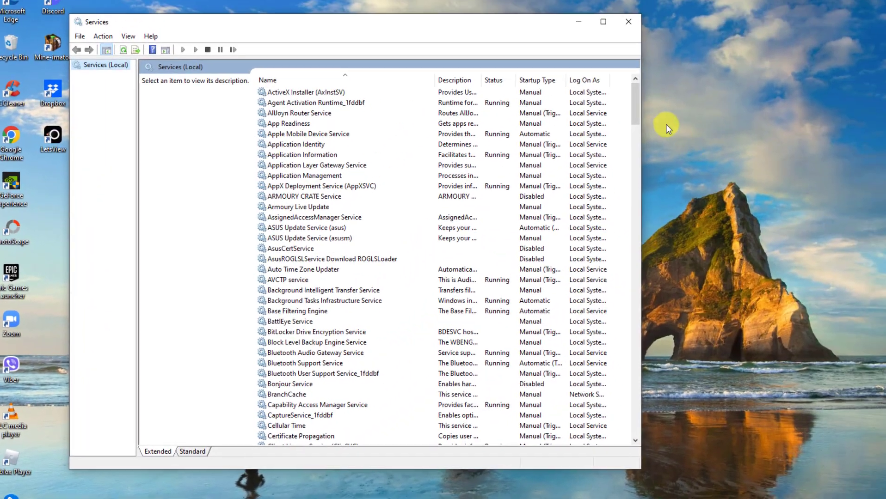
drag(635, 112, 629, 421)
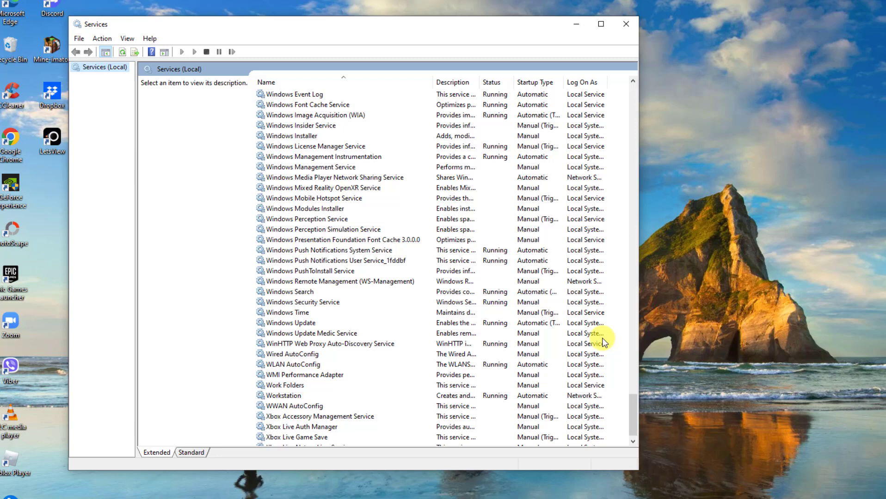
Set WLAN AutoConfig's startup type to Automatic, apply it, and close Services
click(318, 364)
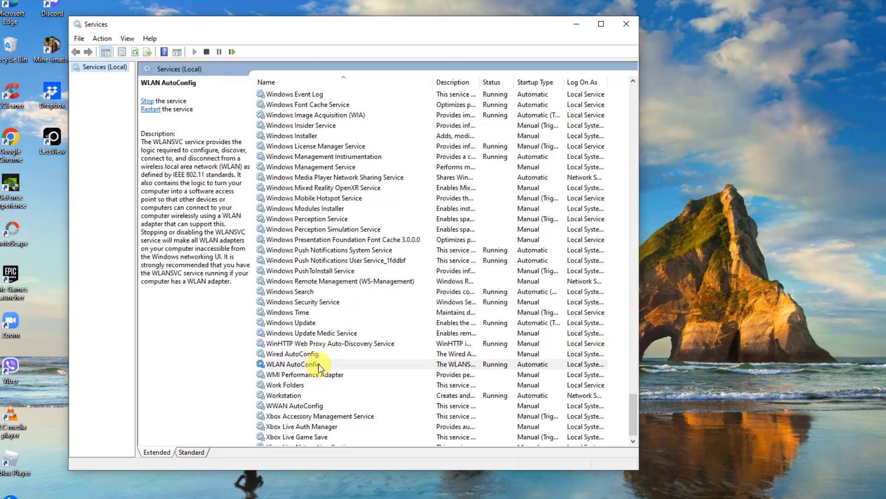
right_click(319, 364)
click(370, 463)
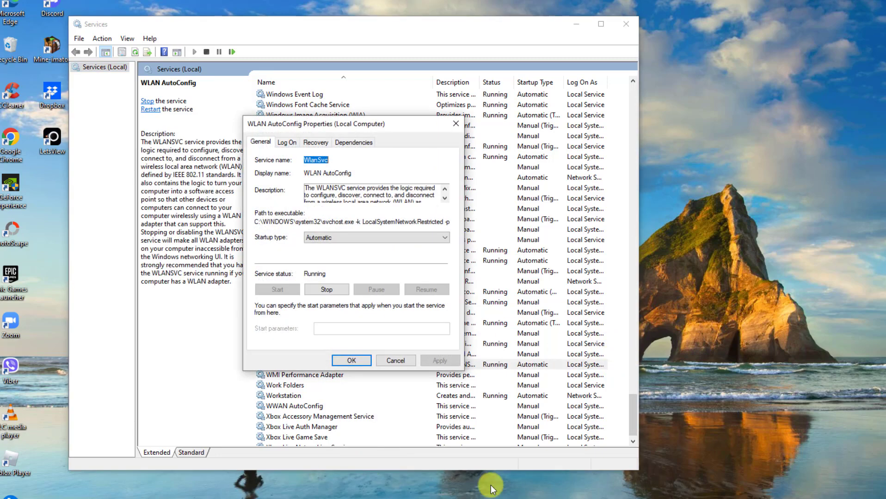
click(264, 143)
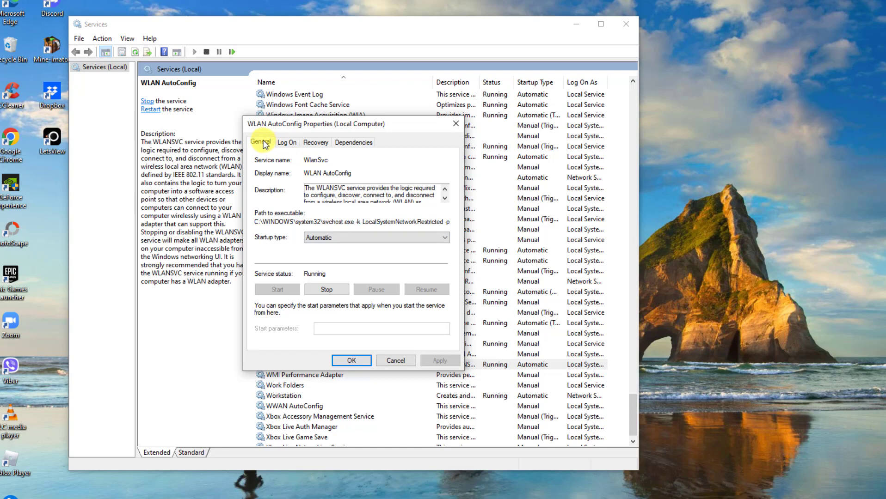
click(347, 238)
click(348, 252)
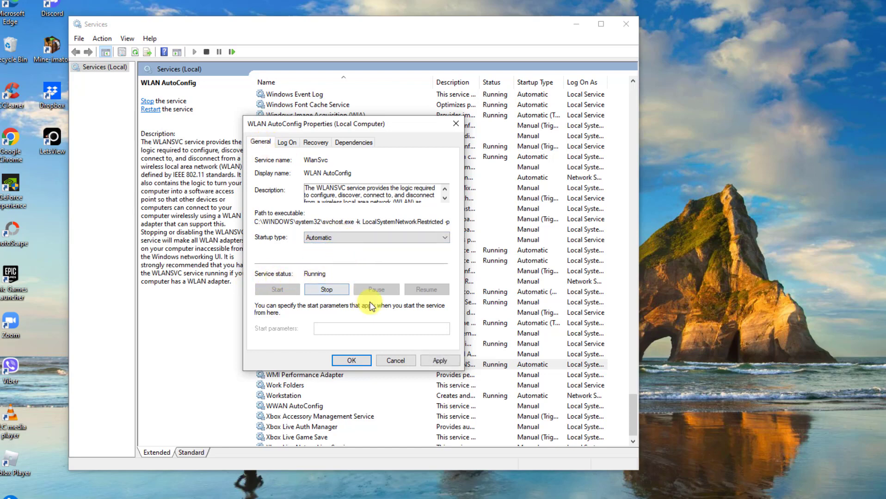
click(431, 364)
click(350, 361)
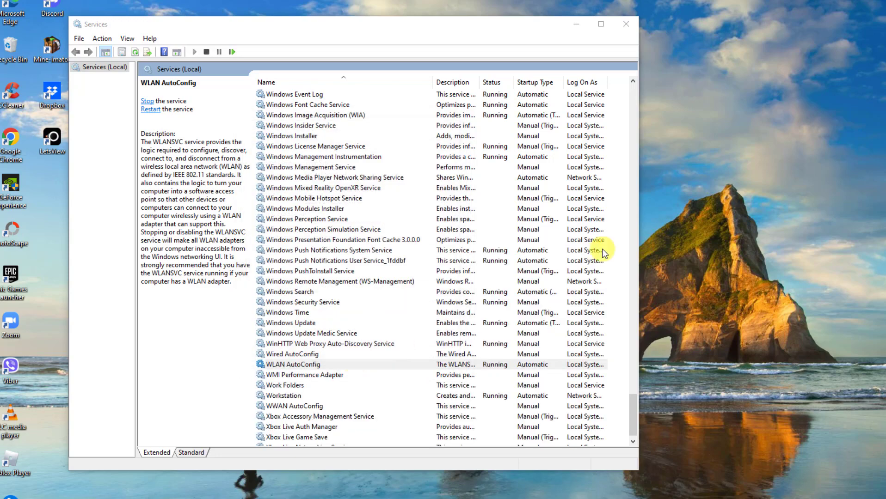
click(626, 24)
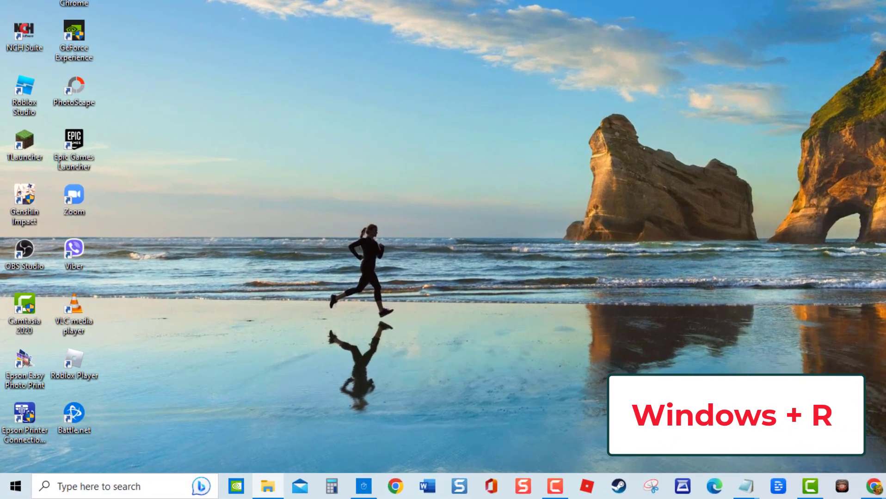
Open devmgmt.msc, expand Network adapters, scan for hardware changes on the TP-LINK adapter, then close it
key(super+r)
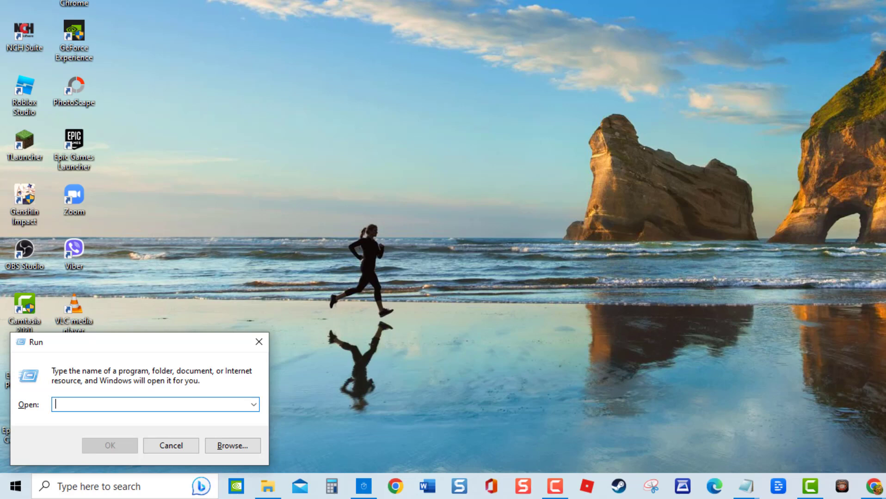
text(devmgmt.msc)
key(Return)
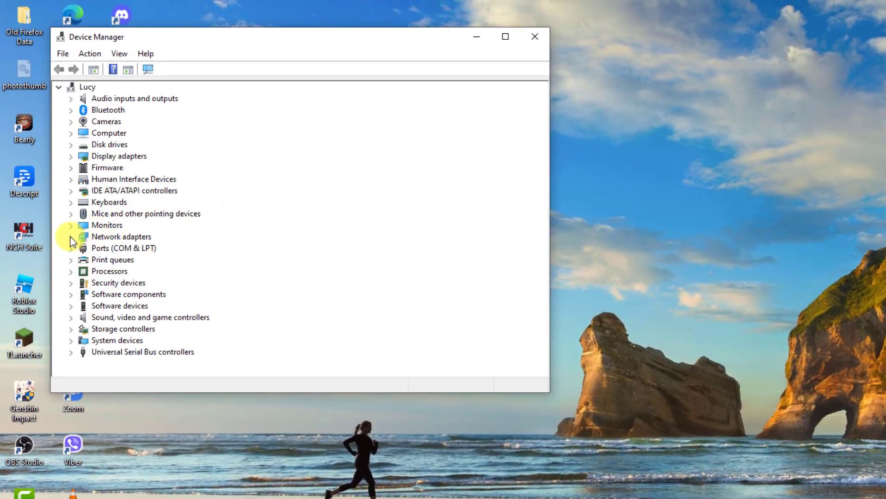
click(71, 237)
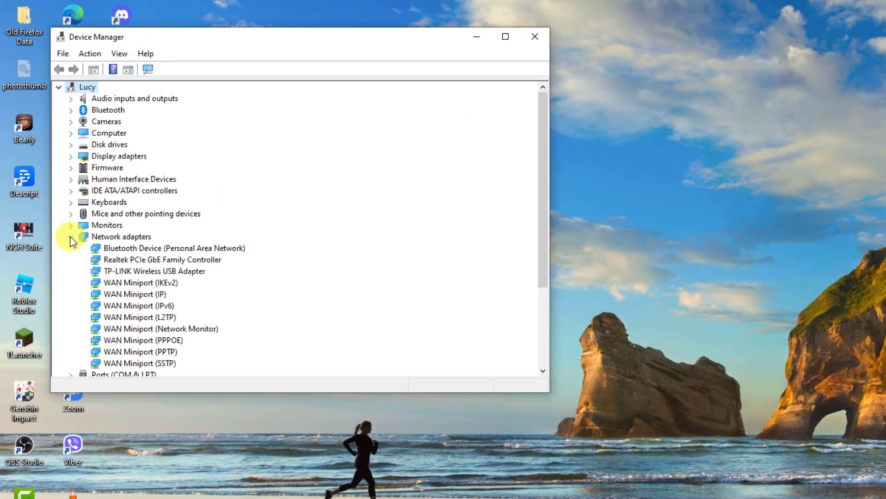
right_click(121, 271)
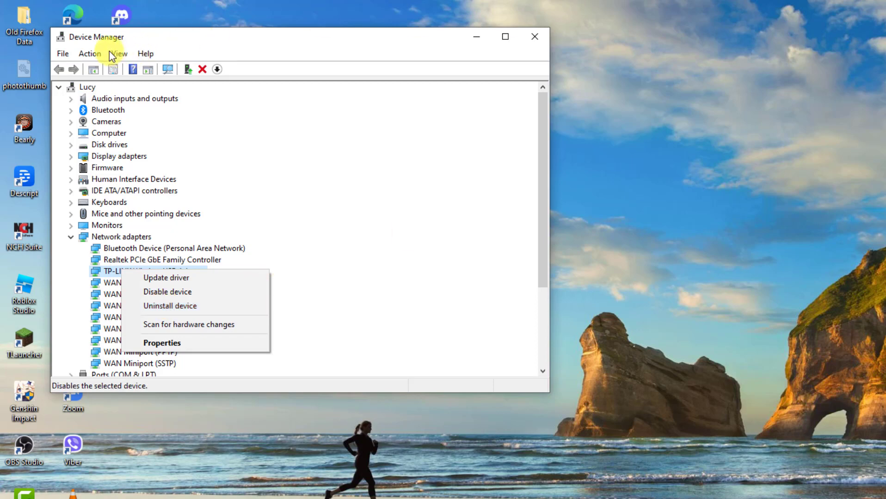
click(91, 54)
click(134, 117)
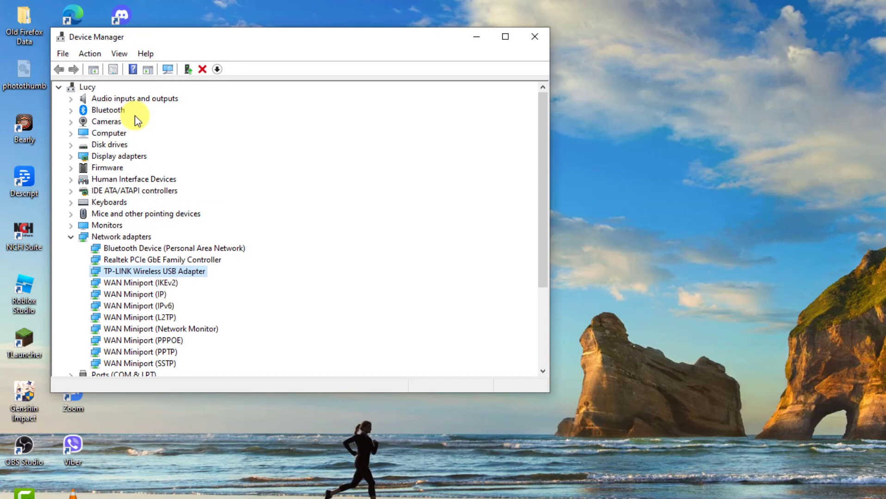
click(536, 39)
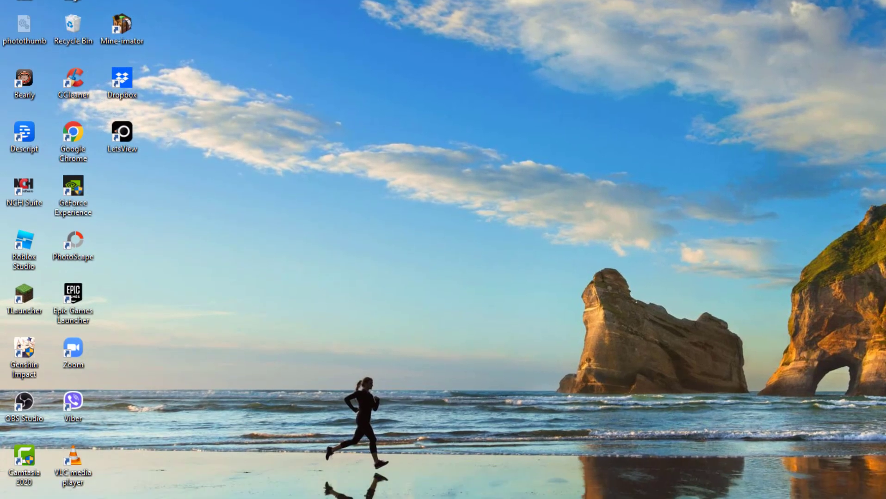
click(15, 487)
click(17, 456)
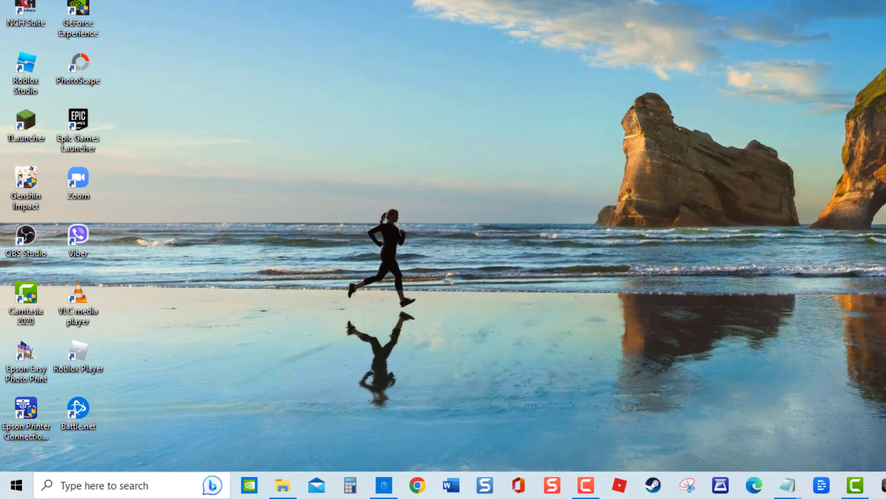
Run ipconfig /flushdns in an administrator Command Prompt, then close the console
click(161, 483)
text(command prompt)
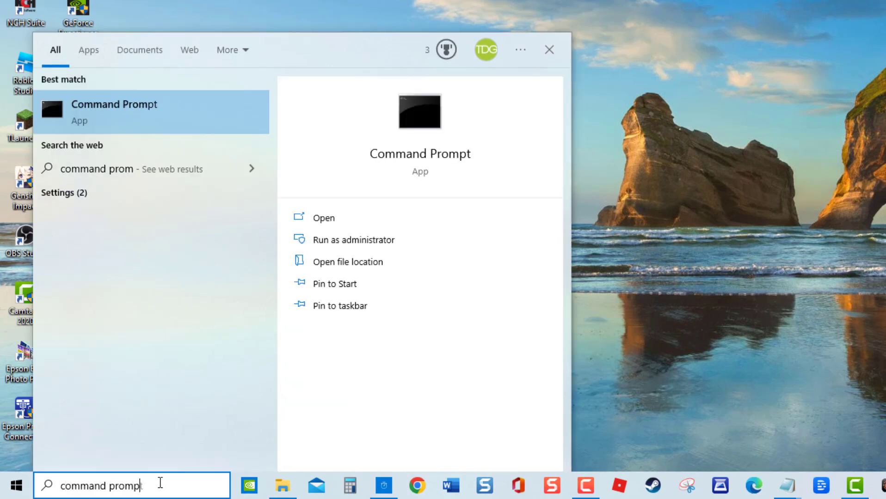
click(412, 237)
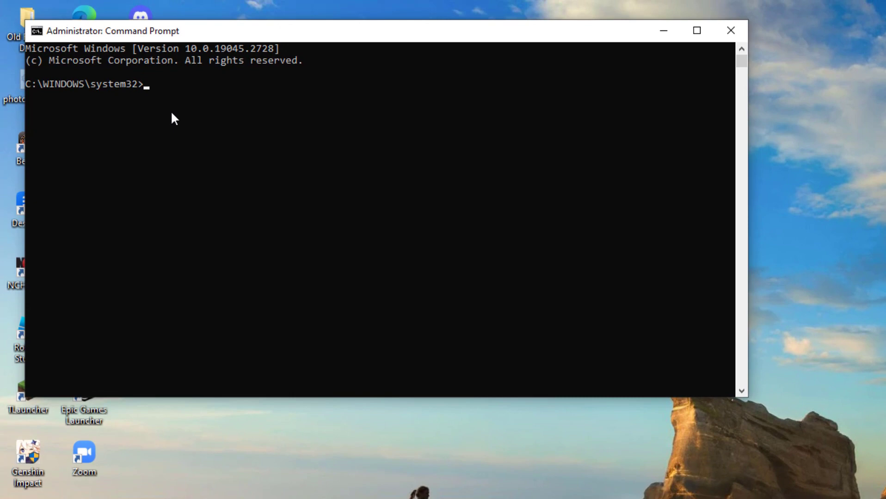
click(149, 88)
text(ipconfig /flushdns)
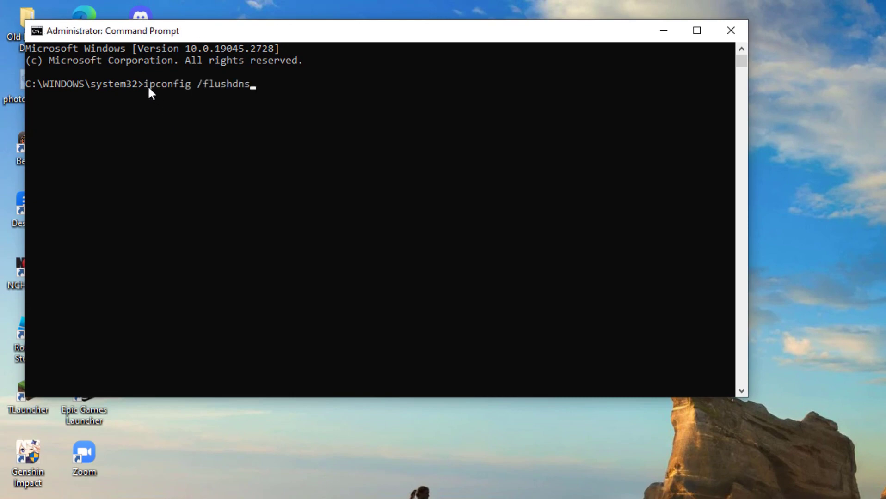
key(Return)
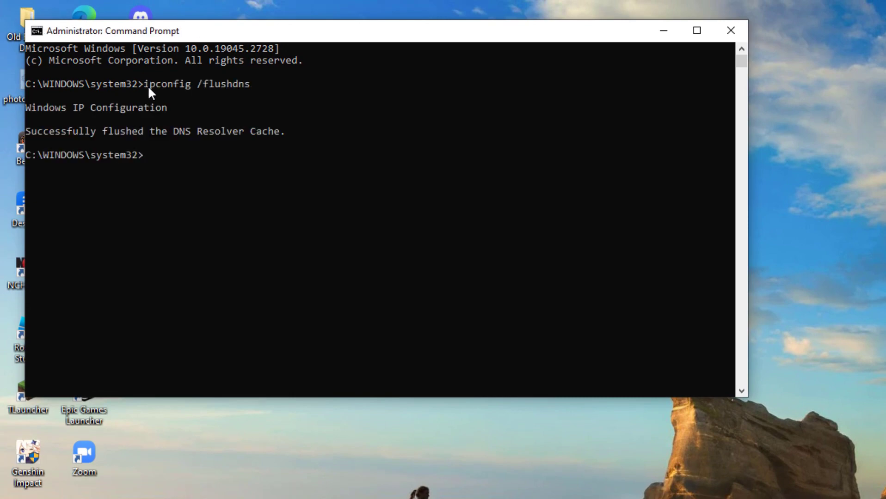
click(730, 31)
Restart the PC from the Start menu's power options
key(super)
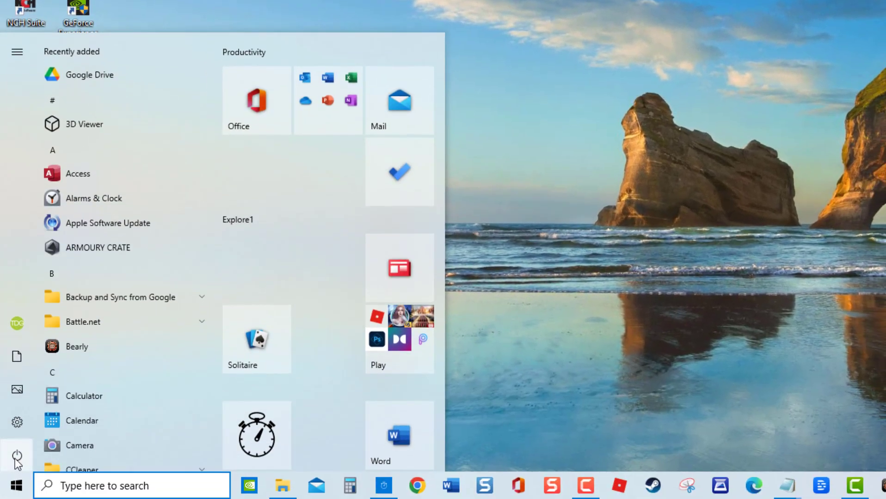
click(17, 457)
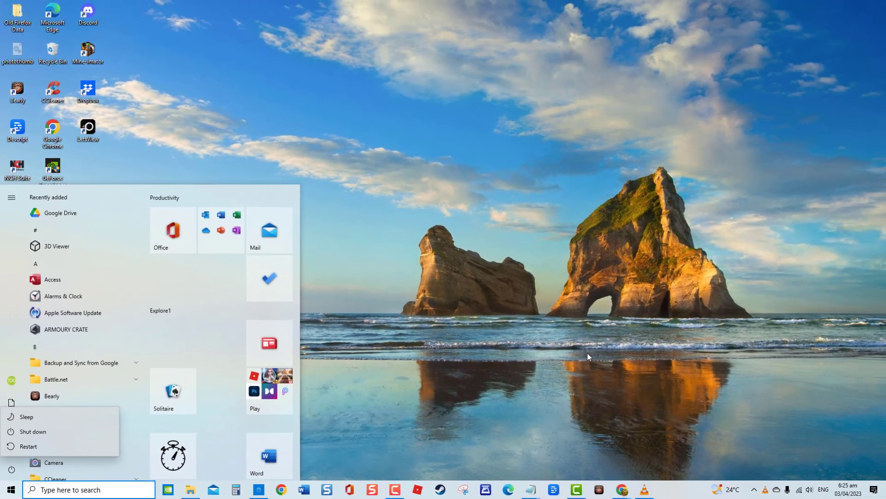
click(702, 379)
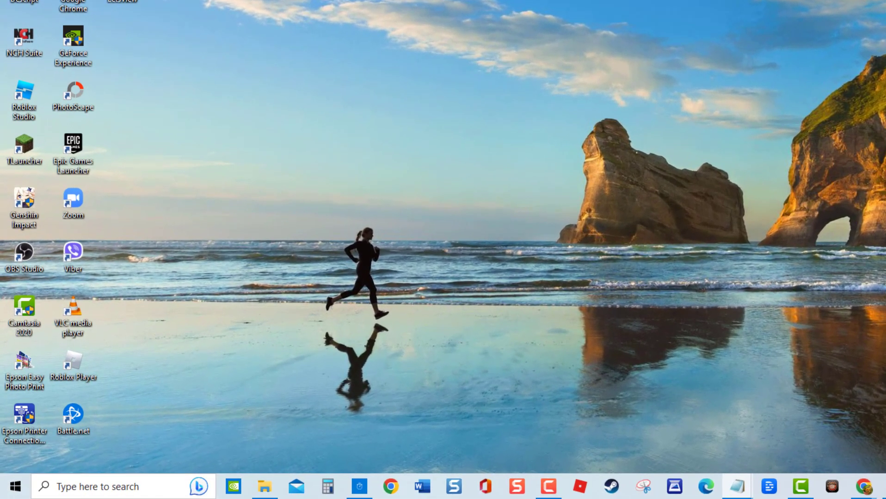
In an administrator Command Prompt, run netsh winsock reset and netsh int ip reset
click(77, 488)
text(command prompt)
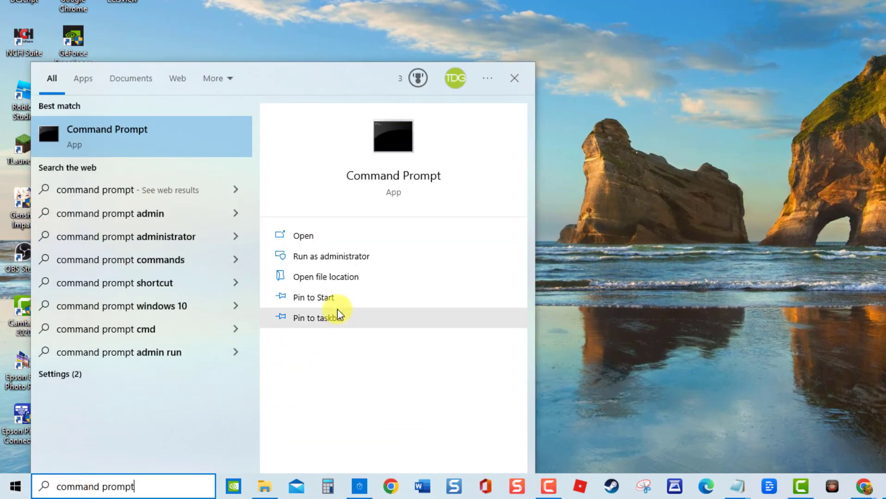
click(350, 257)
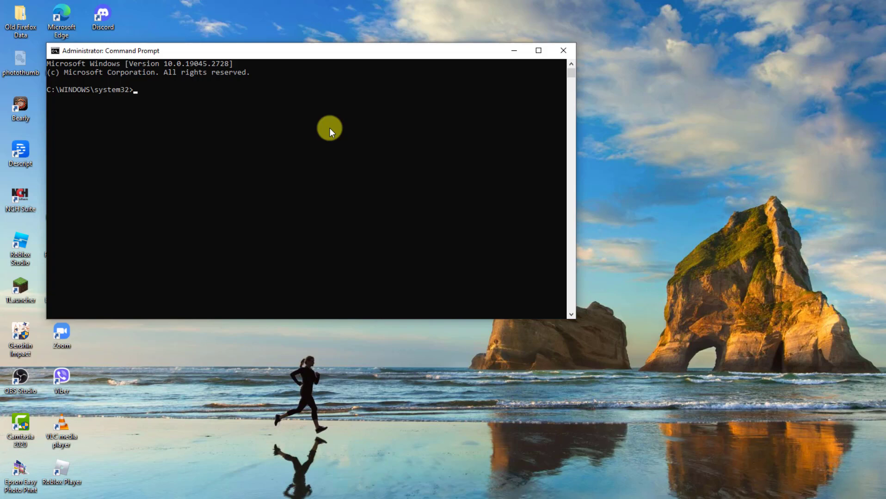
click(137, 90)
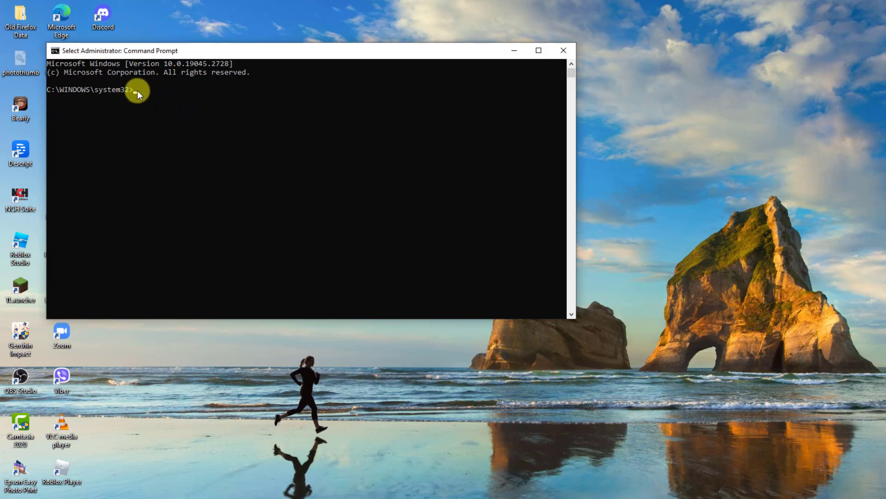
right_click(137, 91)
key(Return)
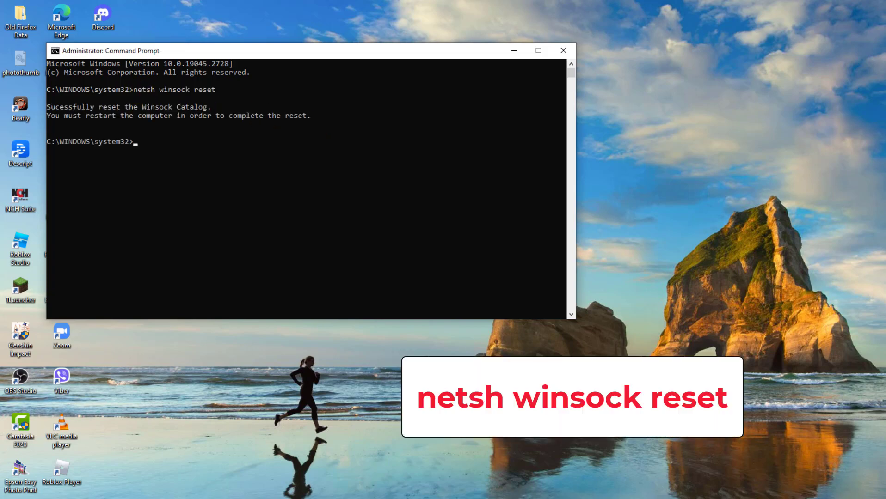
right_click(135, 144)
key(Return)
Release and renew the IP address with ipconfig /release and ipconfig /renew
right_click(134, 310)
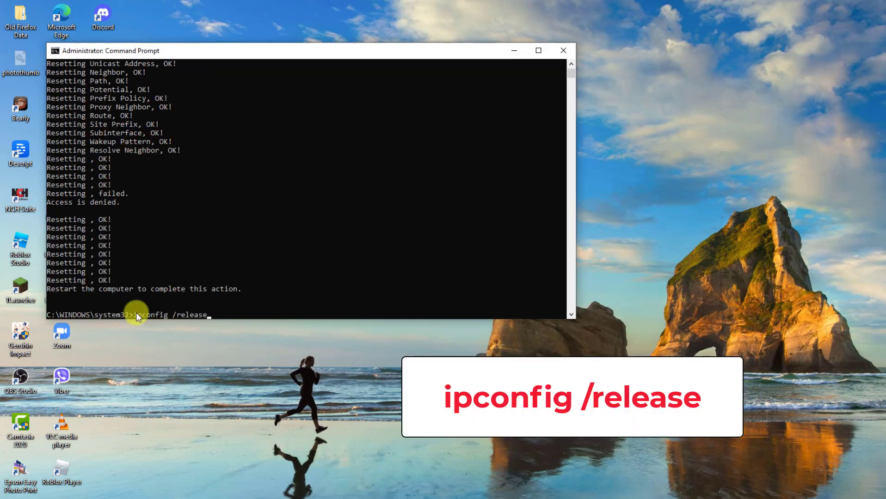
key(Return)
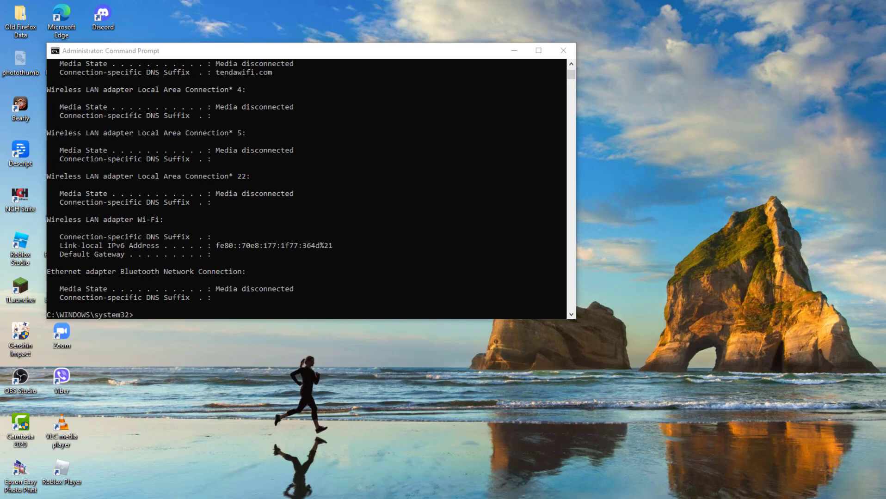
click(138, 315)
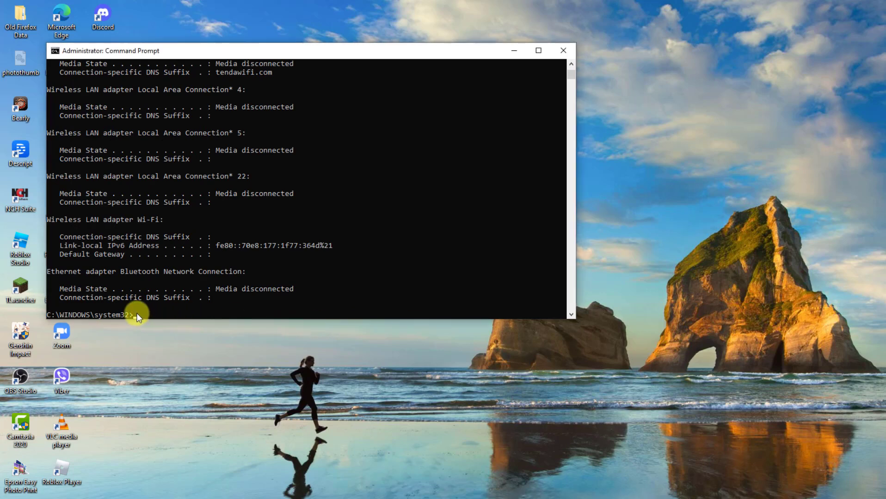
click(137, 313)
right_click(136, 313)
key(Return)
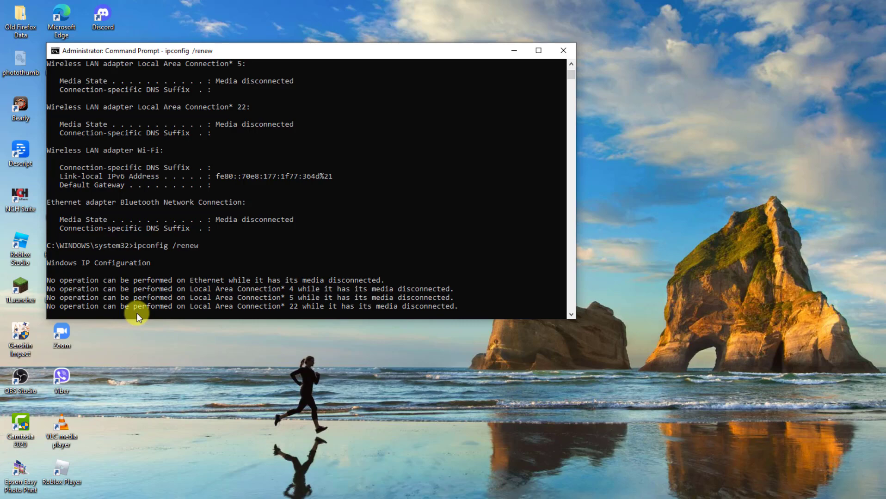
Close Command Prompt and restart Windows from Start > Power
click(563, 51)
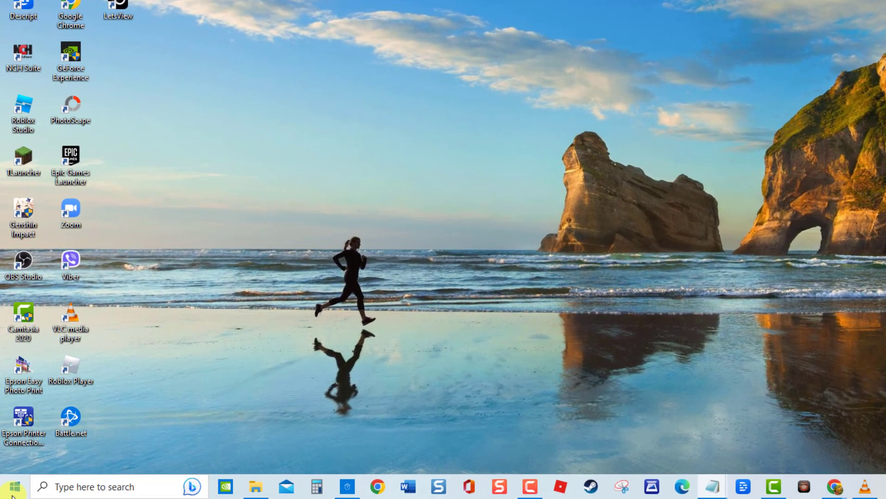
click(14, 486)
click(15, 459)
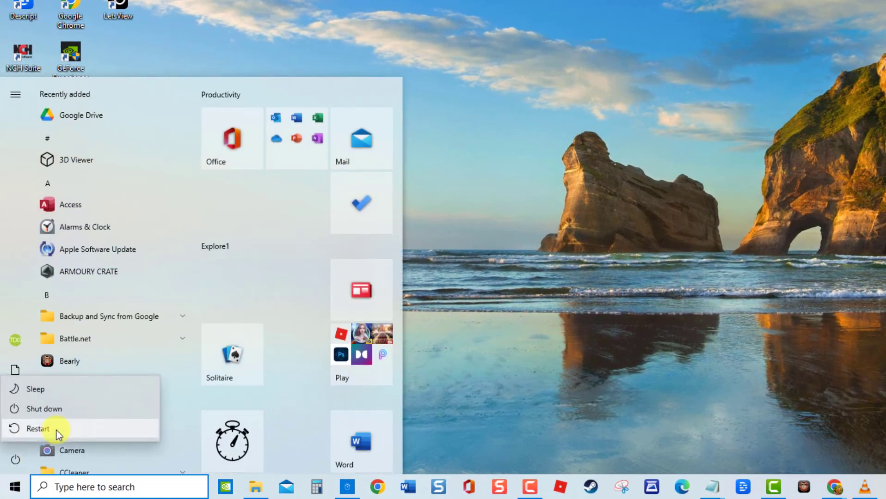
key(Escape)
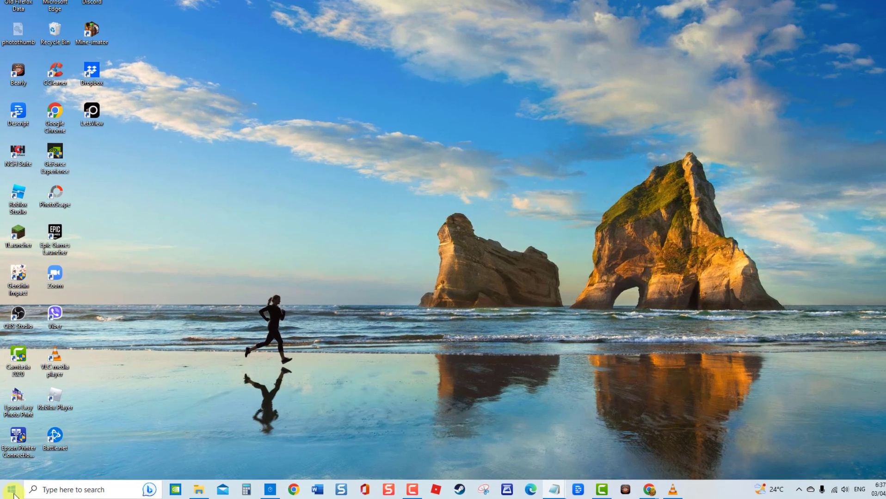
View the Network & Internet status page down to Network reset, then close Settings
click(11, 490)
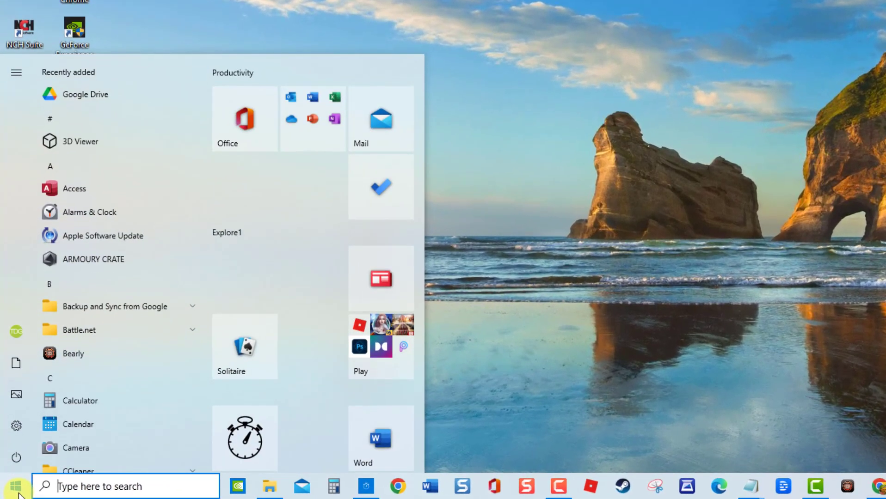
click(16, 426)
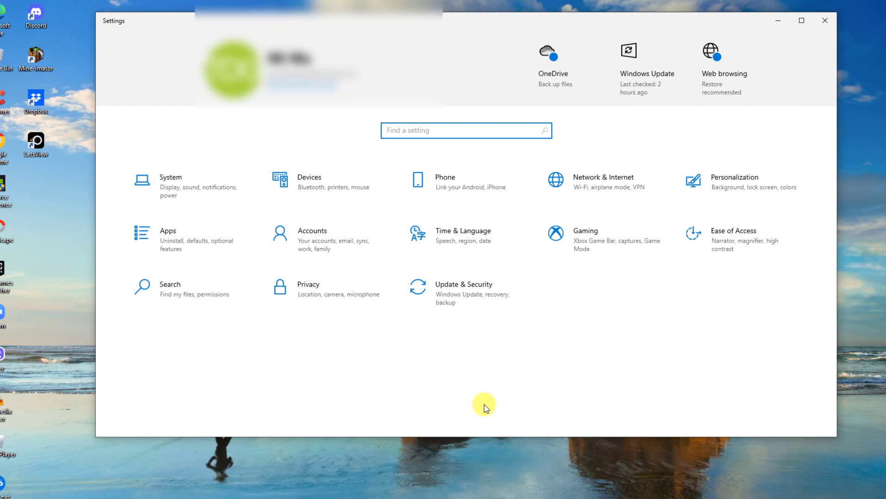
click(610, 181)
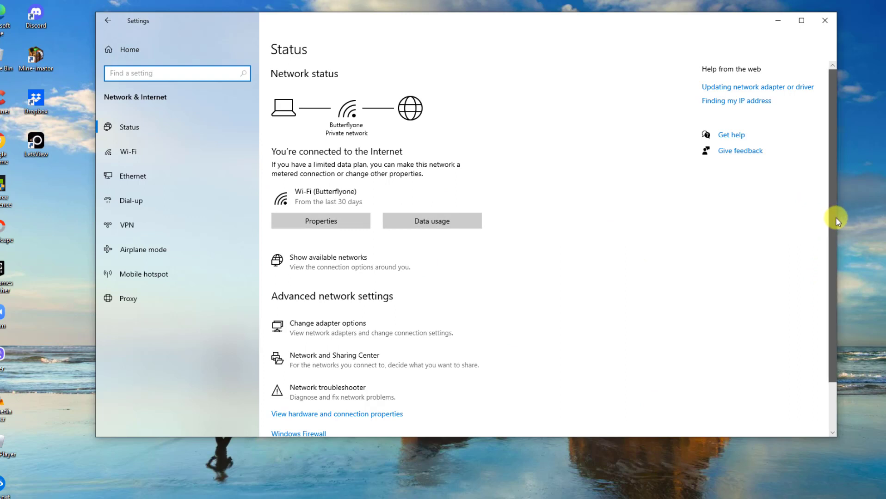
drag(836, 217, 837, 291)
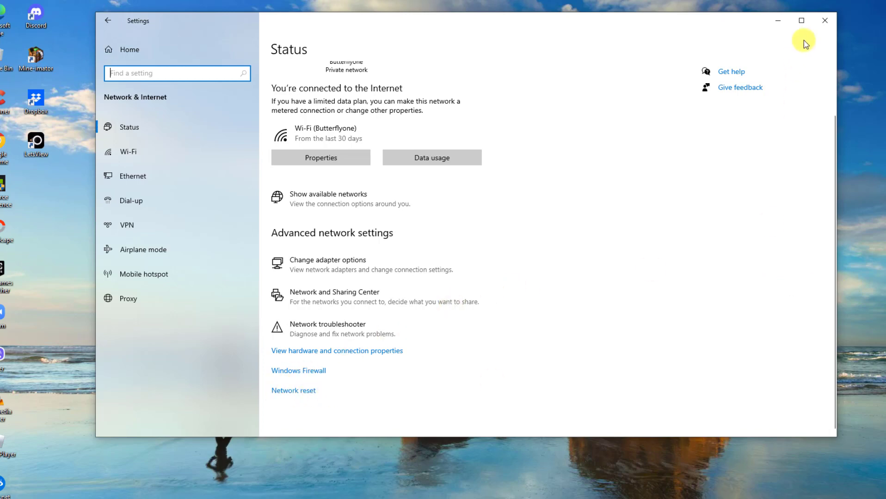
click(825, 21)
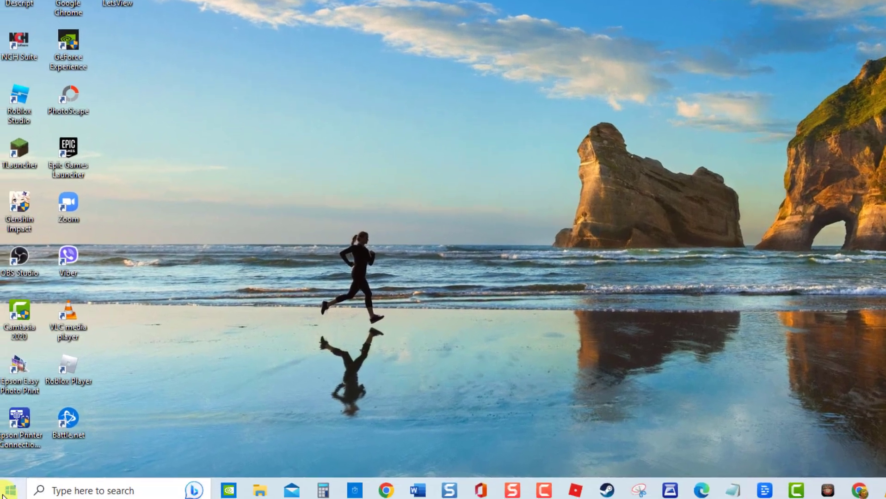
Restart Windows again via Start > Power > Restart
click(16, 486)
click(16, 458)
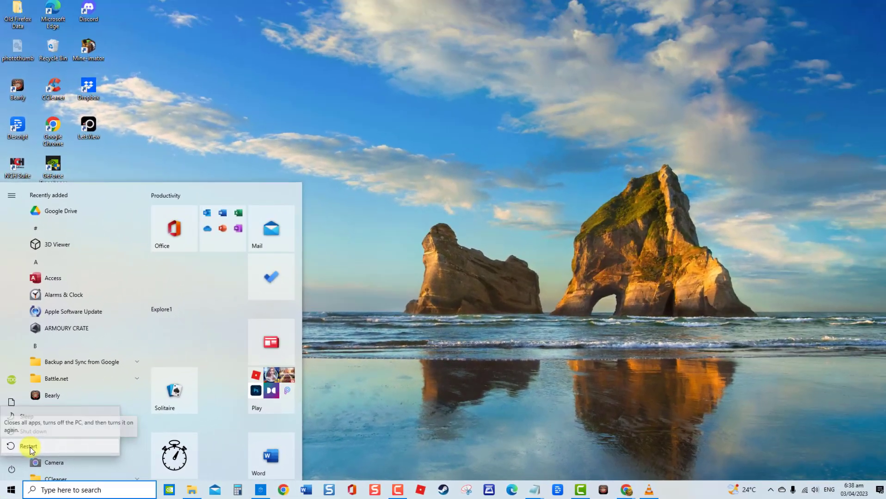
click(561, 453)
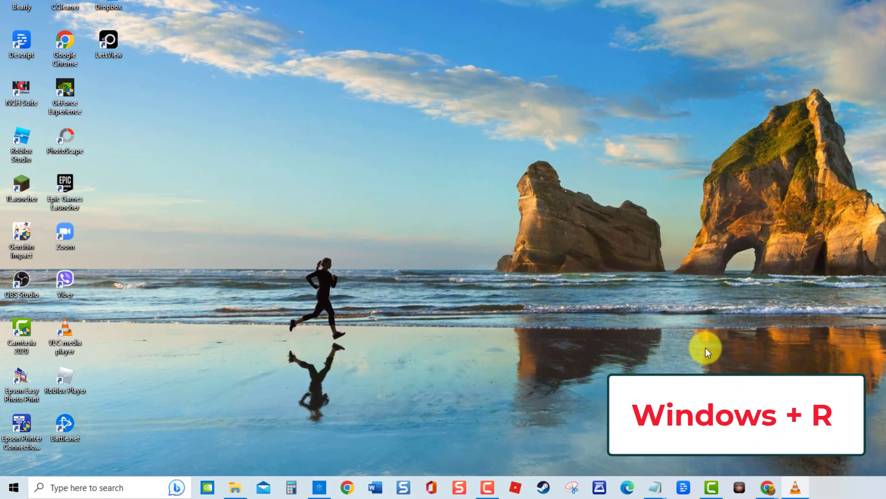
Run msconfig, tick Hide all Microsoft services on the Services tab, then open Task Manager's startup list
key(super+r)
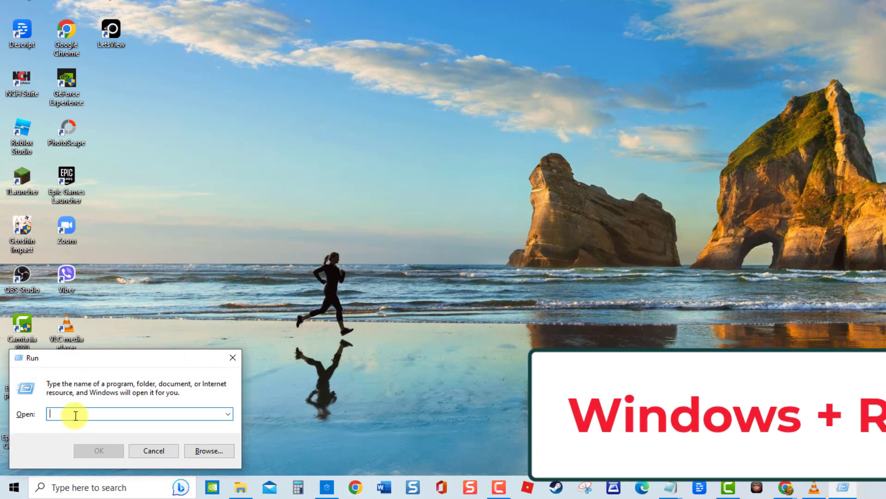
text(msconfig)
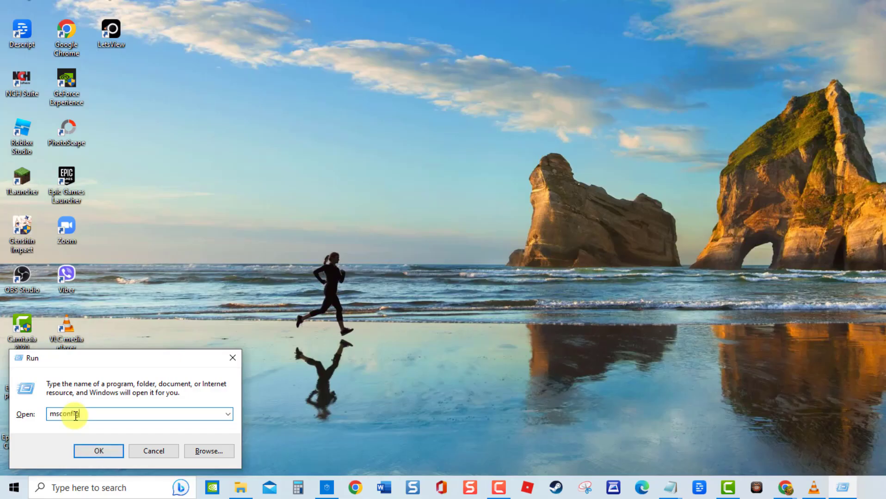
double_click(75, 414)
key(Return)
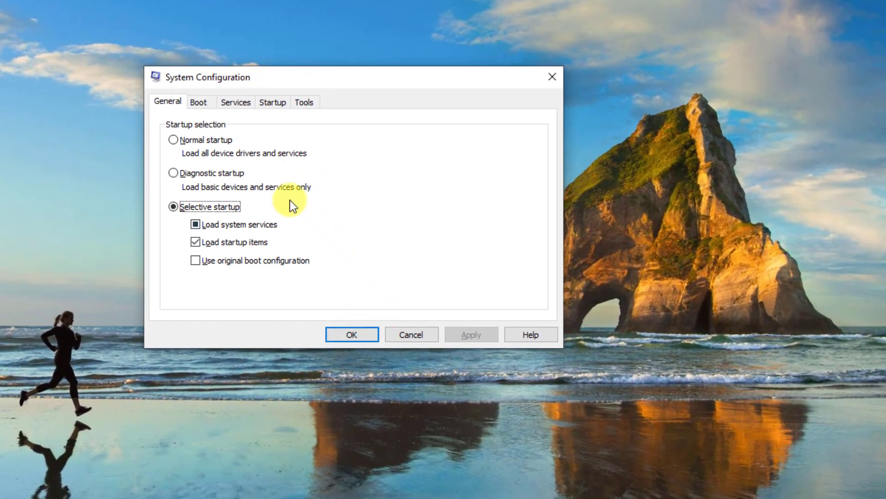
click(237, 104)
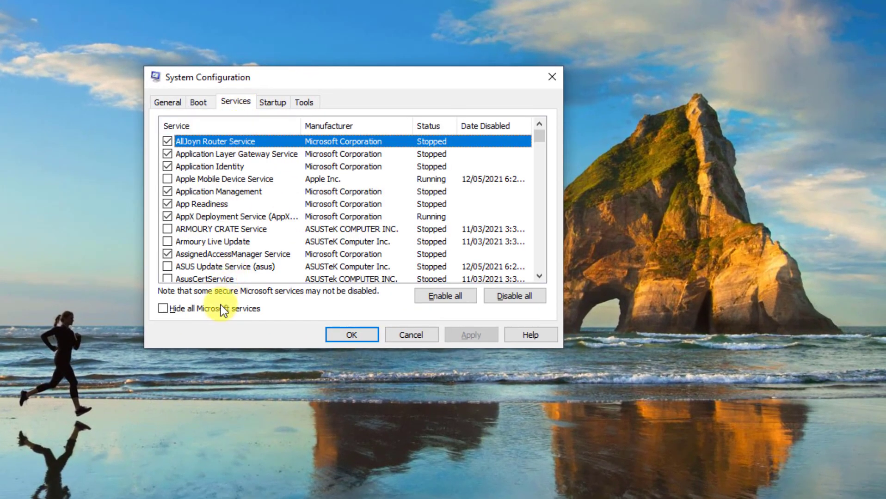
click(220, 308)
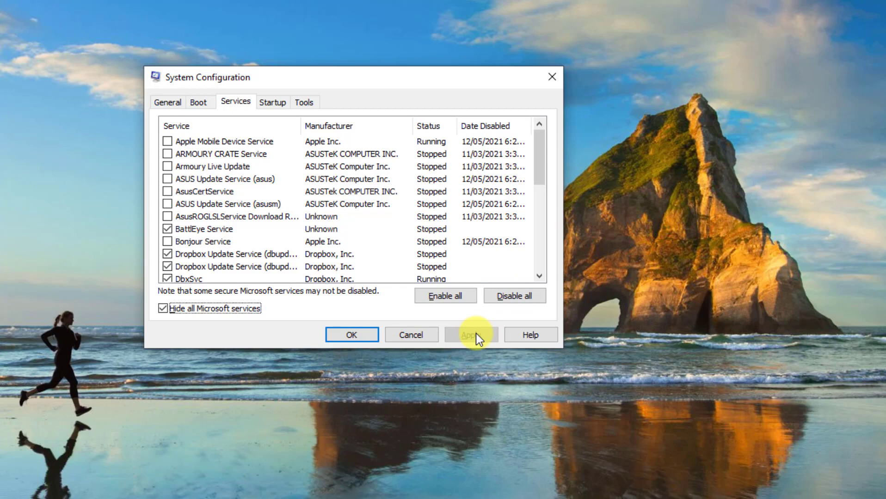
click(283, 104)
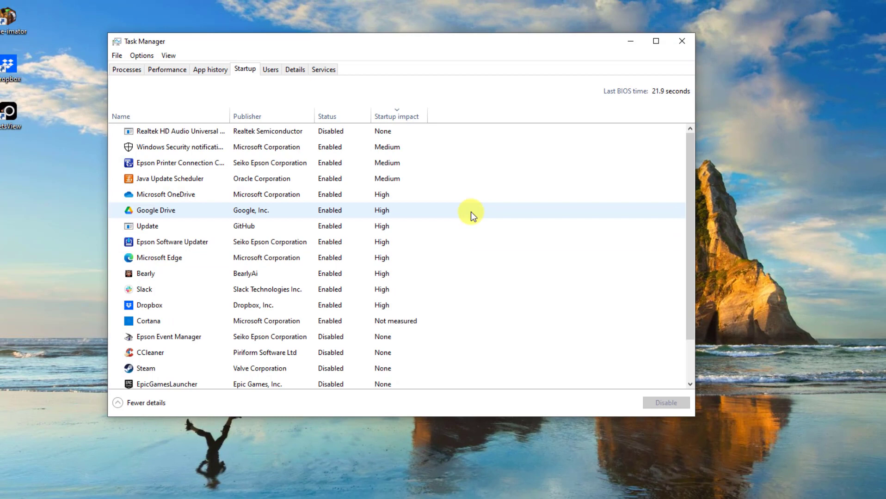
Sort Task Manager's startup apps by Status and select the Epson printer entry
click(346, 146)
click(338, 117)
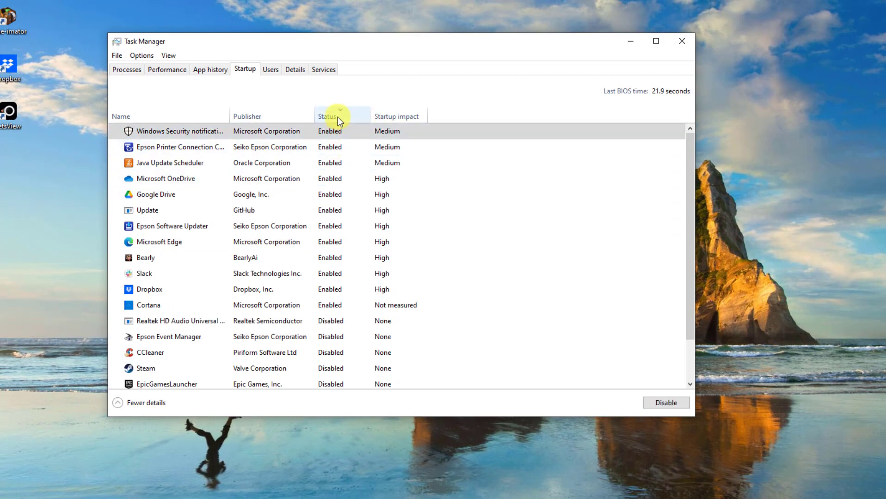
click(340, 146)
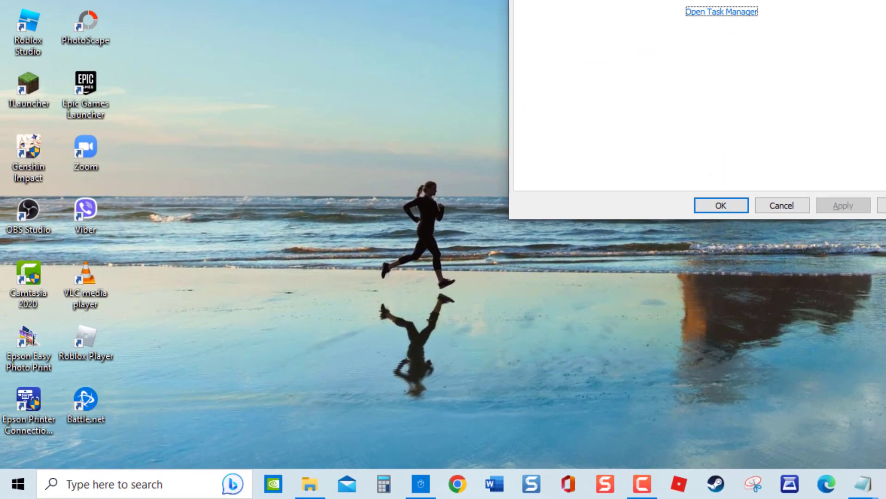
Restart the computer from Start > Power for a clean boot
click(18, 484)
click(19, 452)
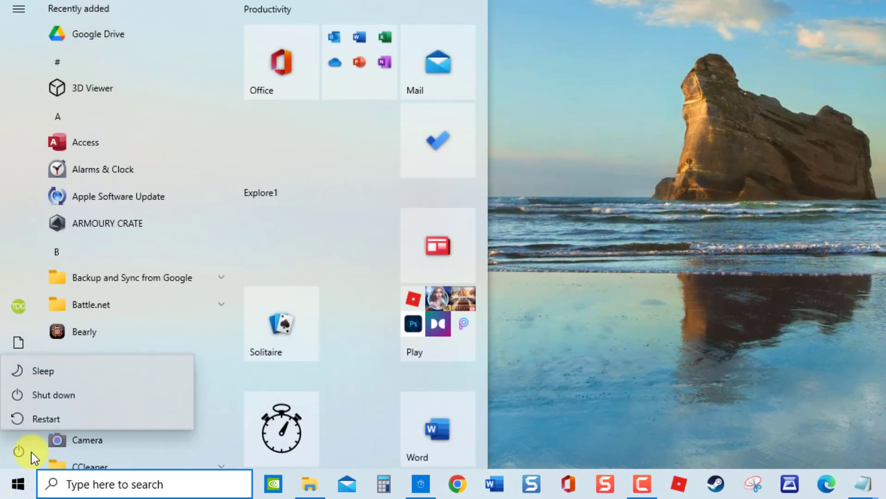
click(60, 417)
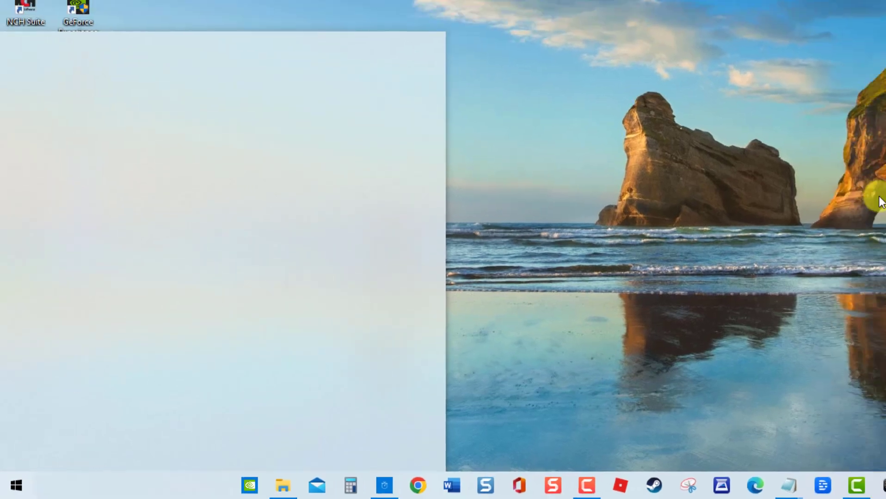